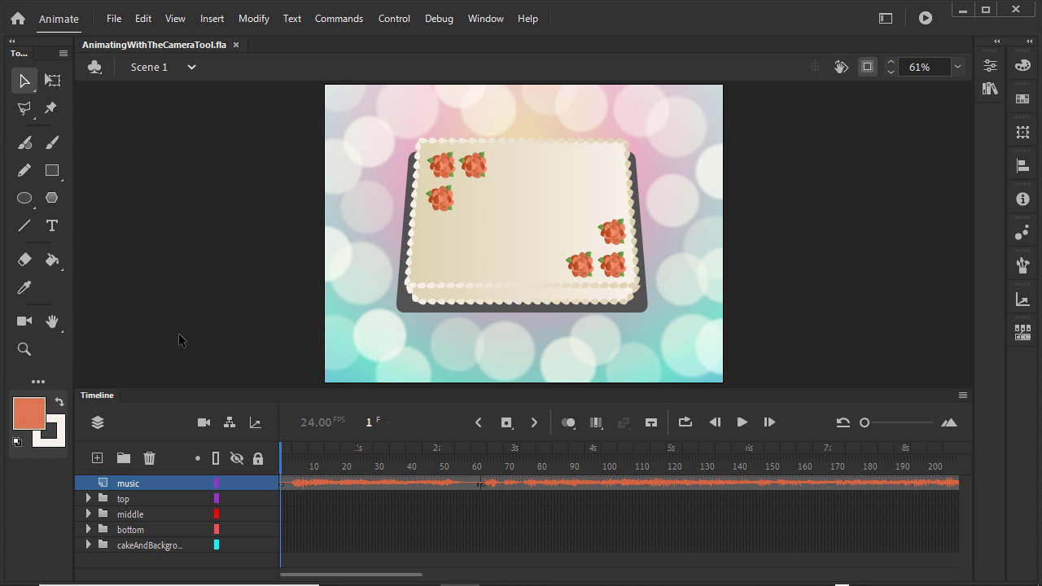
Preview the animation and add a Camera layer with the Camera tool.
{"action": "left_click_drag", "start_coordinate": [280, 456], "coordinate": [1012, 472]}
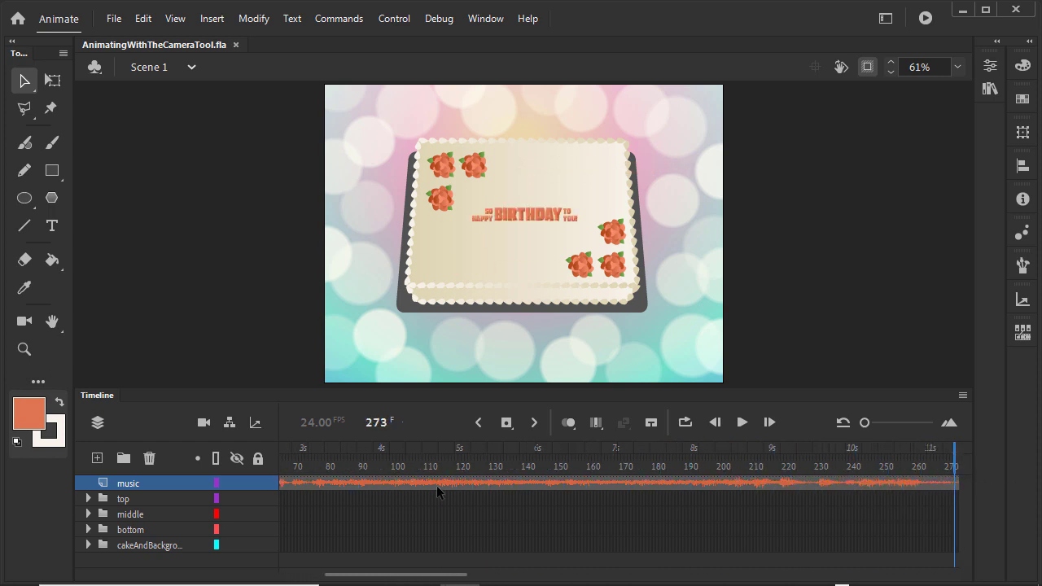
{"action": "left_click_drag", "start_coordinate": [416, 574], "coordinate": [267, 561]}
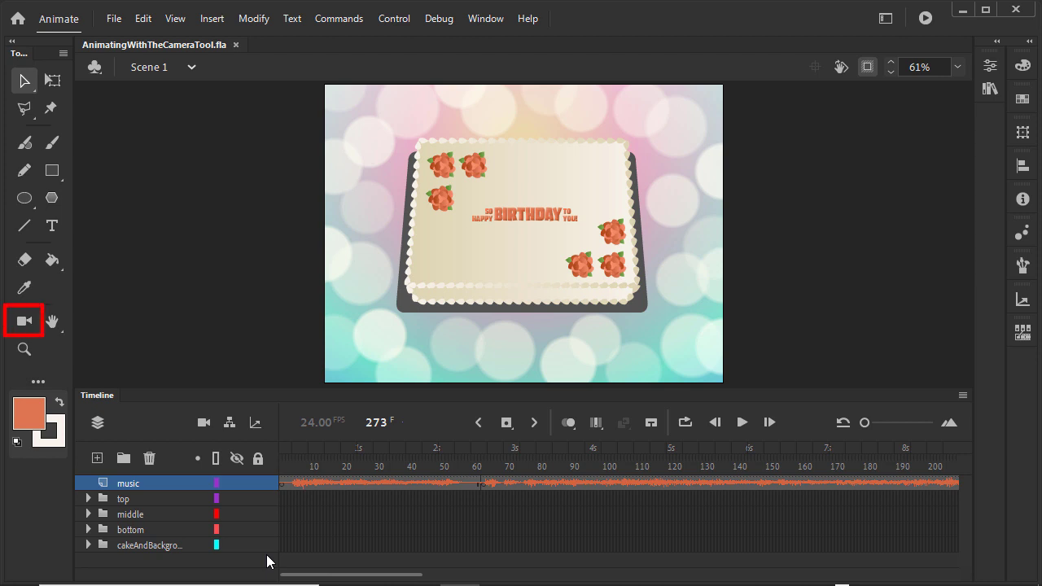
{"action": "left_click", "coordinate": [23, 322]}
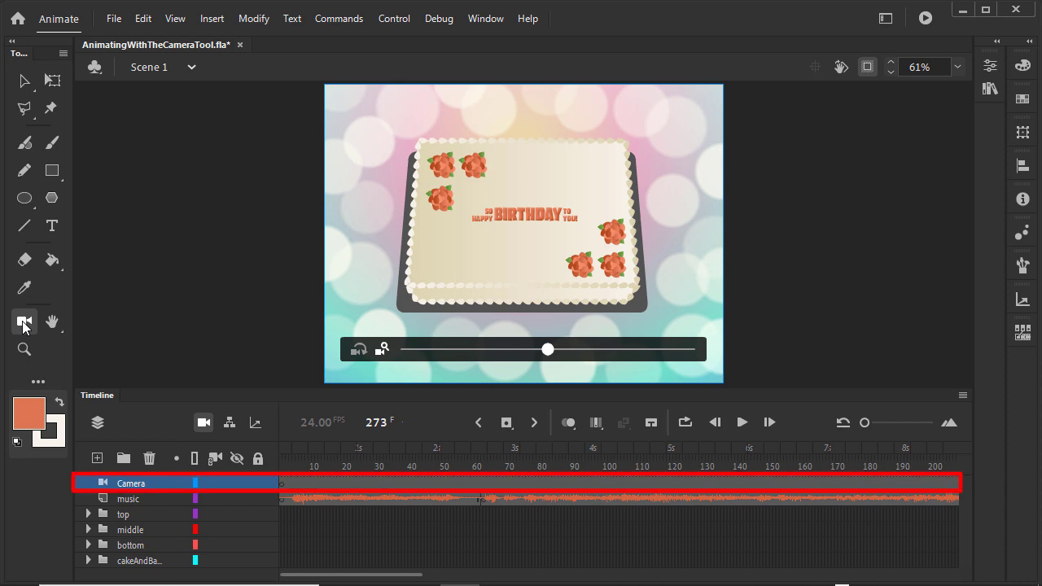
Inspect the top and bottom folders' layers and check frames 121 and 169 on the Camera layer.
{"action": "left_click", "coordinate": [88, 514]}
{"action": "left_click_drag", "start_coordinate": [562, 466], "coordinate": [888, 471]}
{"action": "left_click", "coordinate": [88, 513]}
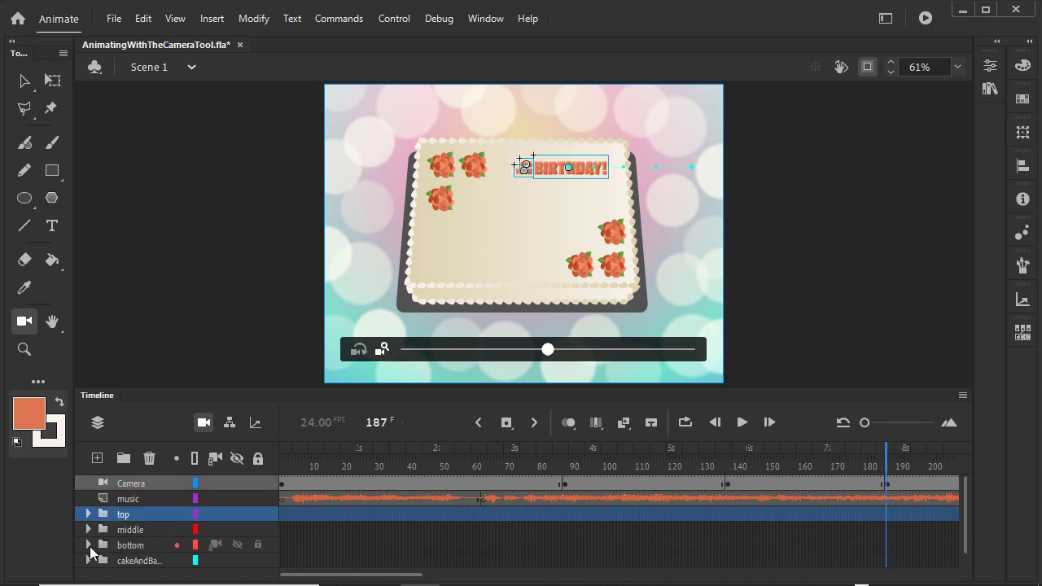
{"action": "left_click", "coordinate": [88, 544]}
{"action": "left_click", "coordinate": [671, 484]}
{"action": "left_click", "coordinate": [828, 467]}
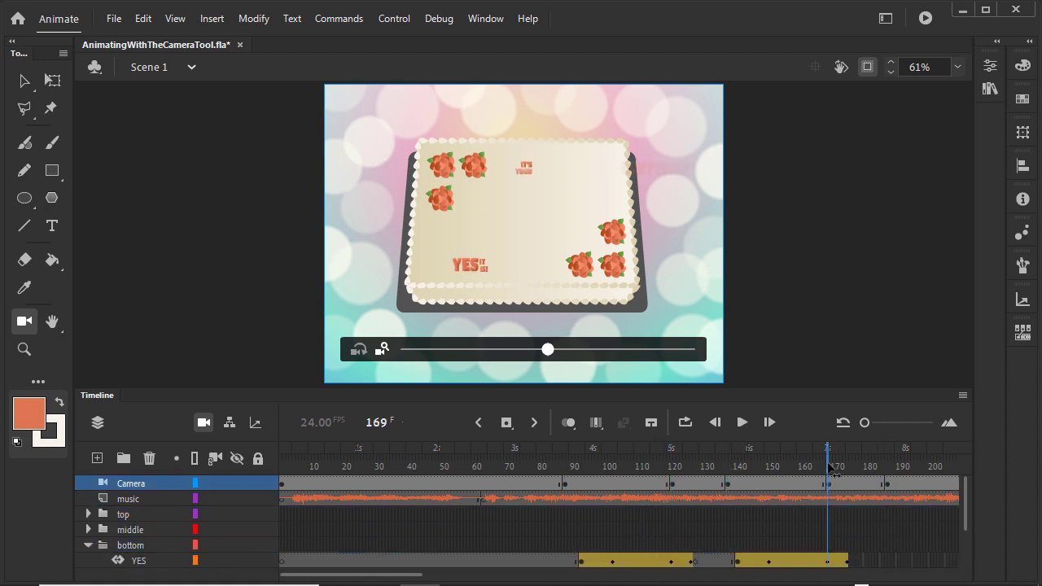
At frame 87, drag the camera zoom slider to zoom in on the cake.
{"action": "left_click", "coordinate": [88, 544]}
{"action": "left_click", "coordinate": [343, 468]}
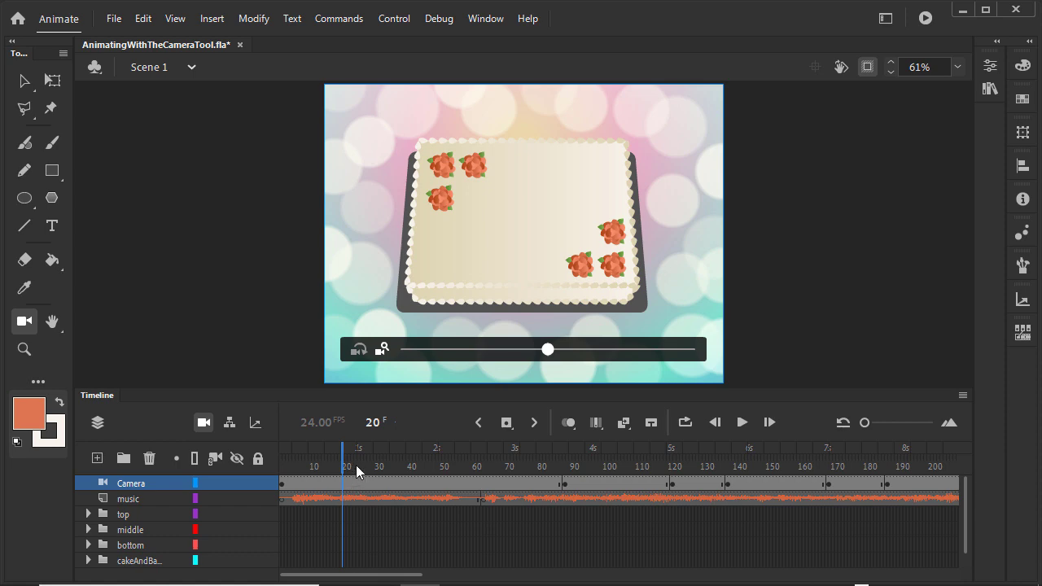
{"action": "left_click_drag", "start_coordinate": [355, 465], "coordinate": [560, 482]}
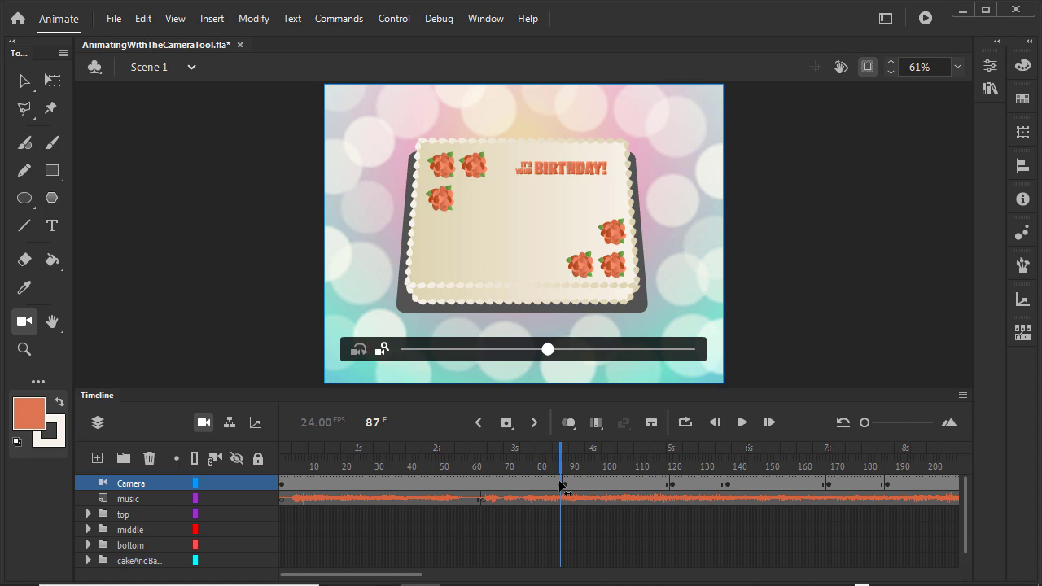
{"action": "left_click_drag", "start_coordinate": [547, 350], "coordinate": [699, 361]}
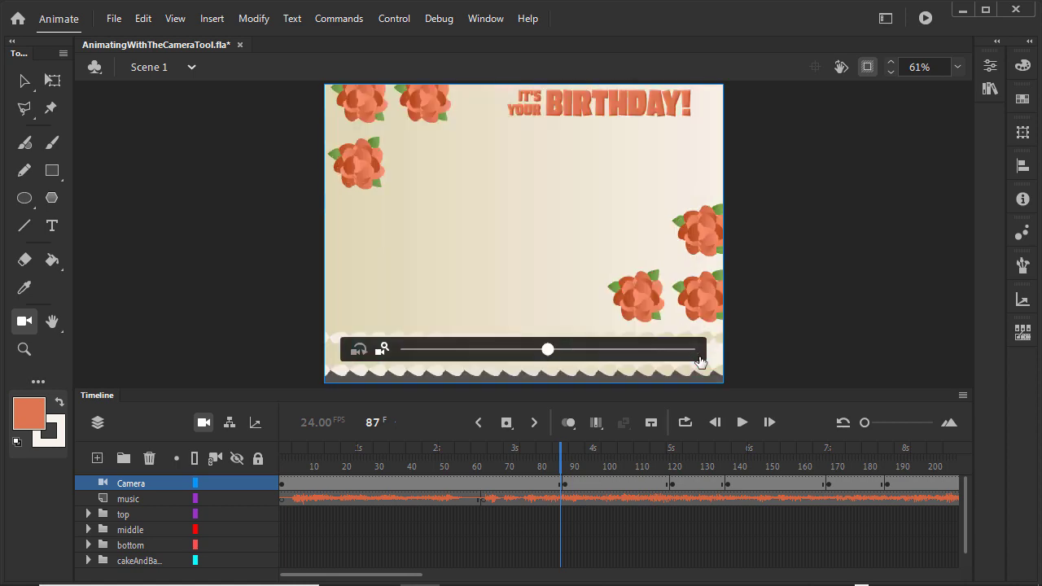
Set camera Zoom to 350% at frame 87, centre IT'S YOUR BIRTHDAY!, then move to frame 120.
{"action": "left_click", "coordinate": [987, 70]}
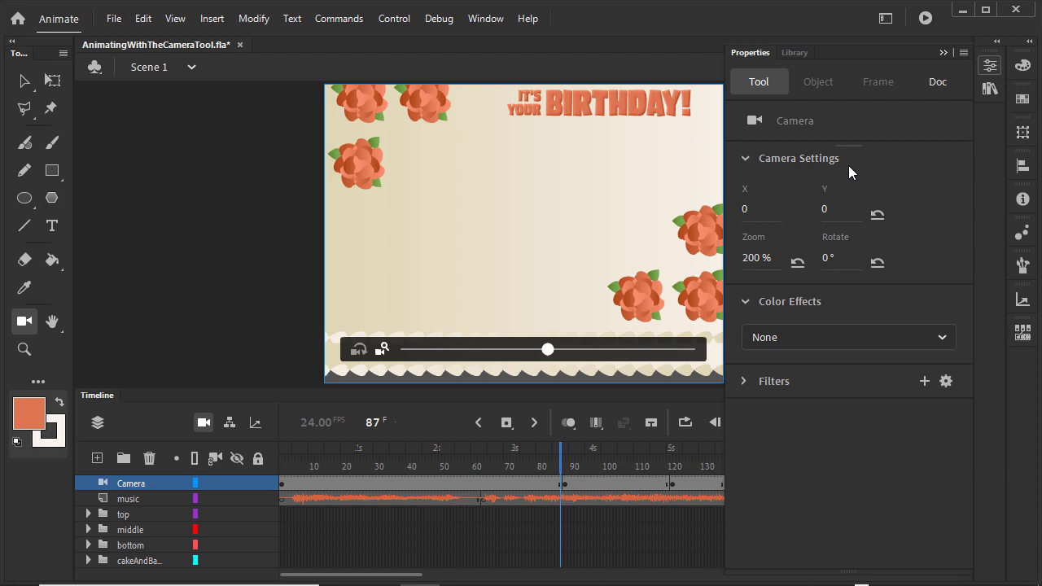
{"action": "left_click", "coordinate": [755, 258]}
{"action": "type", "text": "350"}
{"action": "key", "text": "Return"}
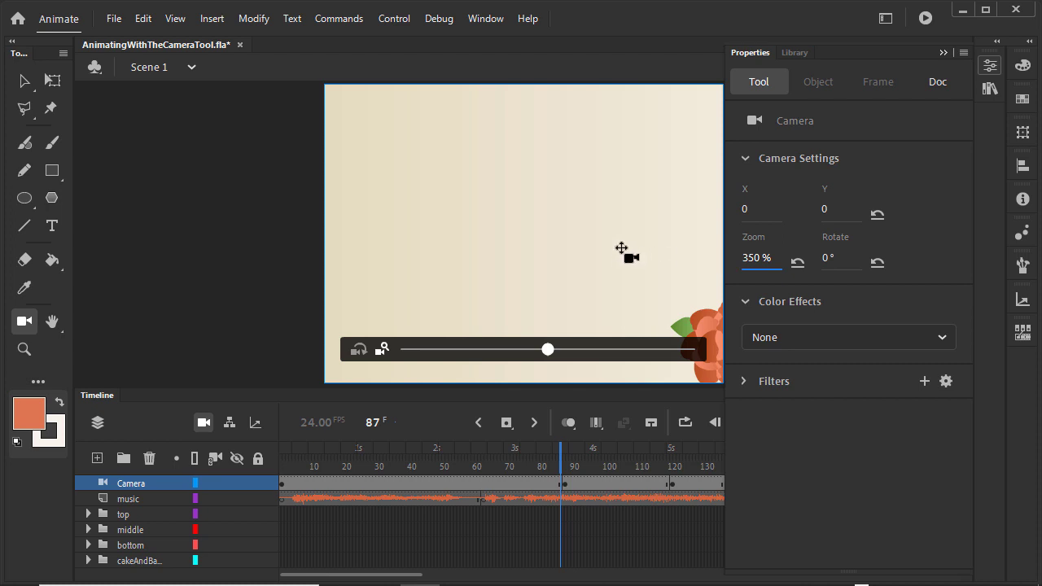
{"action": "key", "text": "ctrl+F3"}
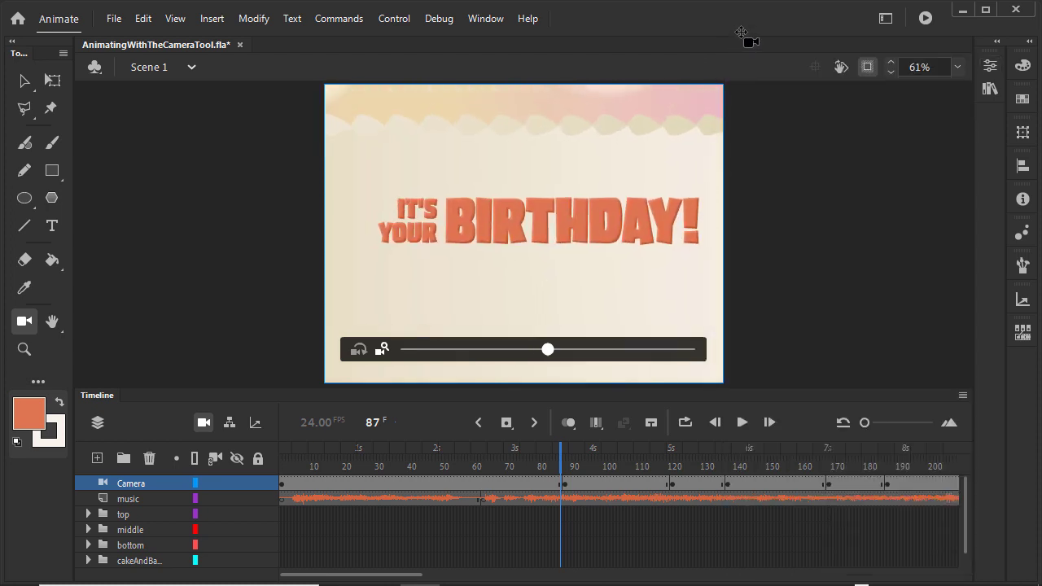
{"action": "mouse_move", "coordinate": [547, 161]}
{"action": "left_mouse_down"}
{"action": "mouse_move", "coordinate": [588, 154]}
{"action": "mouse_move", "coordinate": [549, 152]}
{"action": "left_mouse_up"}
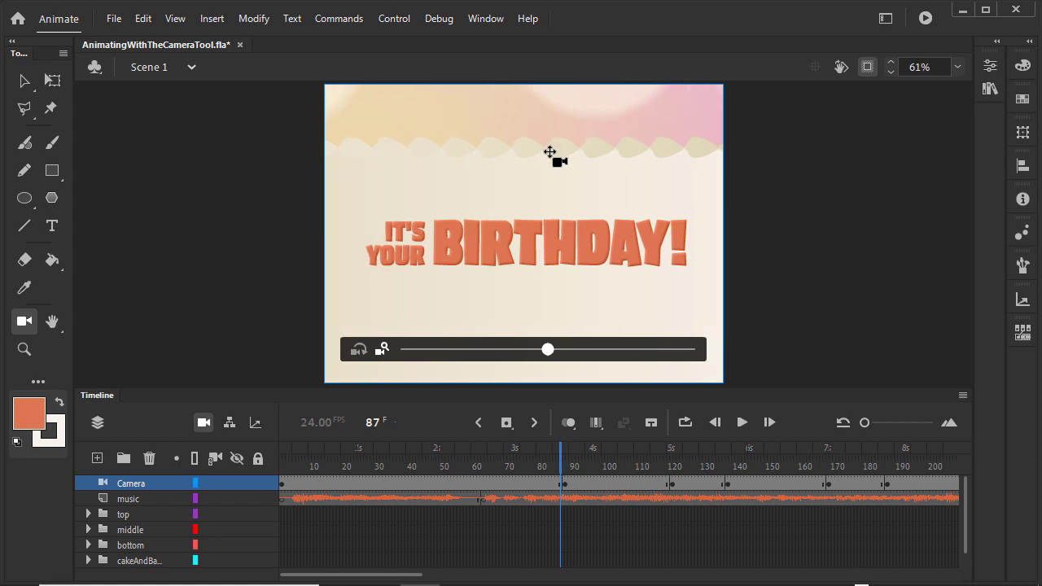
{"action": "left_click_drag", "start_coordinate": [620, 447], "coordinate": [669, 461]}
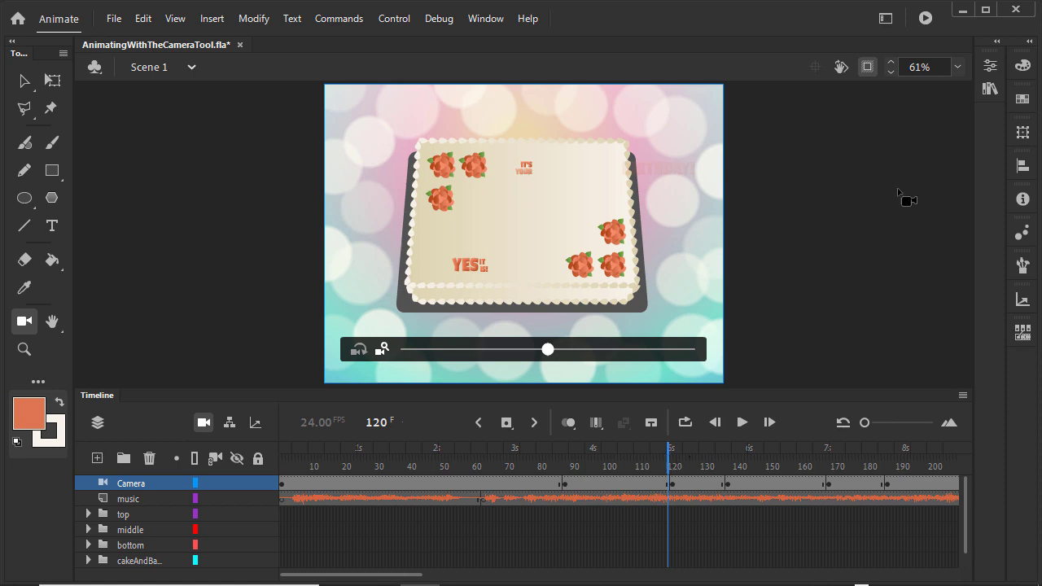
Set camera Zoom to 200% at frame 120, then pan onto IT'S YOUR BIRTHDAY! at frame 137.
{"action": "left_click", "coordinate": [985, 63]}
{"action": "left_click", "coordinate": [763, 256]}
{"action": "type", "text": "200"}
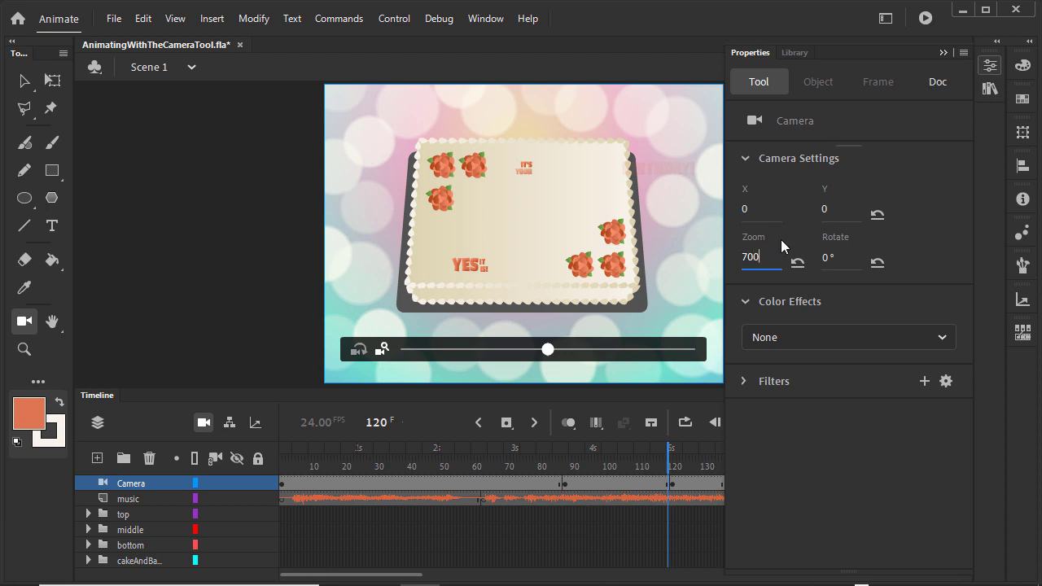
{"action": "key", "text": "Return"}
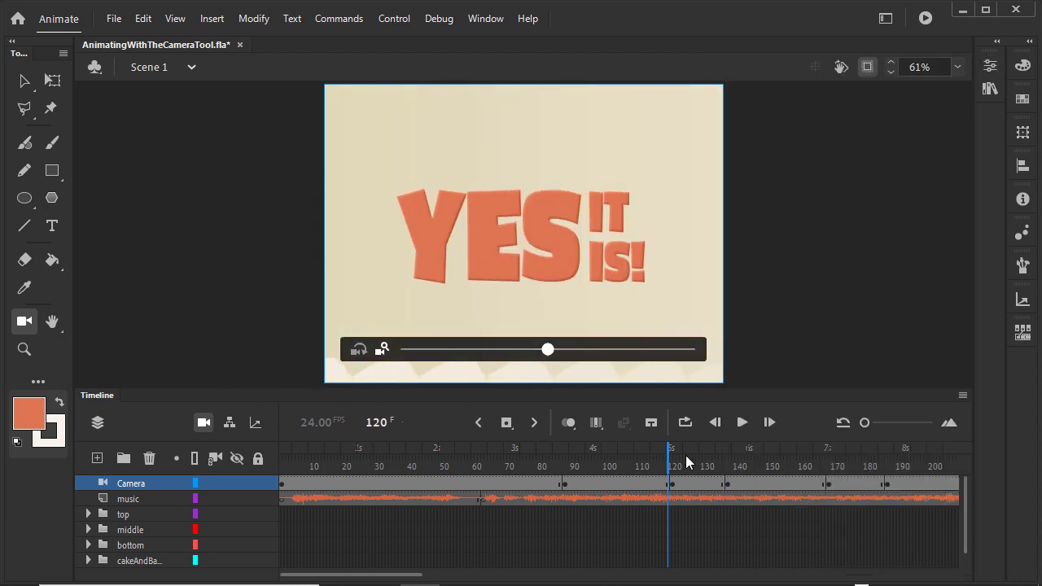
{"action": "left_click", "coordinate": [723, 465]}
{"action": "left_click", "coordinate": [982, 65]}
{"action": "left_click_drag", "start_coordinate": [625, 217], "coordinate": [633, 100]}
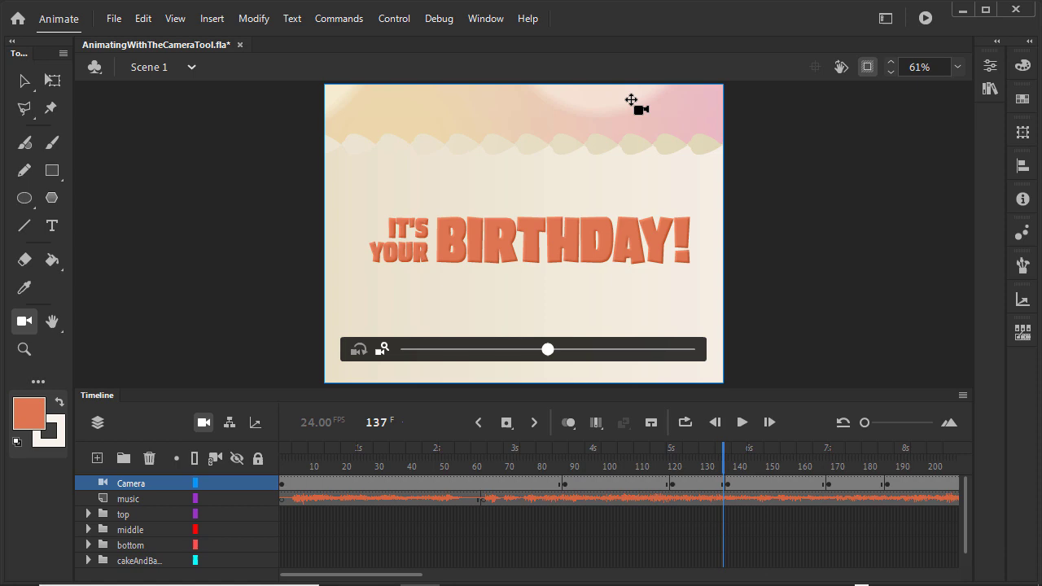
At frame 168, set camera Zoom to 700% to frame YES IT IS!
{"action": "left_click", "coordinate": [821, 465]}
{"action": "left_click", "coordinate": [824, 466]}
{"action": "left_click", "coordinate": [989, 65]}
{"action": "left_click", "coordinate": [743, 265]}
{"action": "type", "text": "700"}
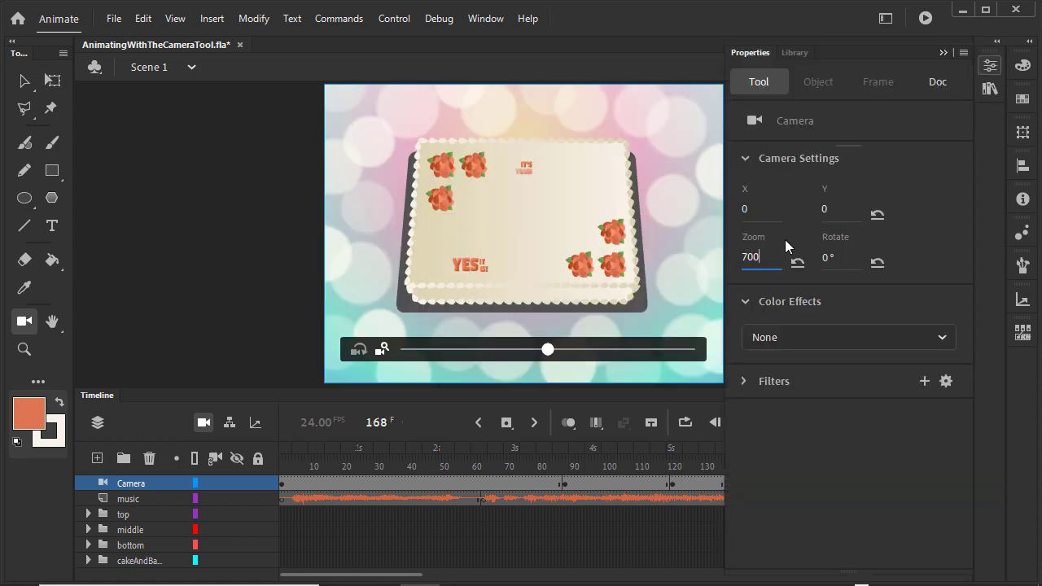
{"action": "key", "text": "Return"}
At frame 186, set camera Zoom to 400% and pan onto IT'S YOUR BIRTHDAY!
{"action": "left_click", "coordinate": [879, 466]}
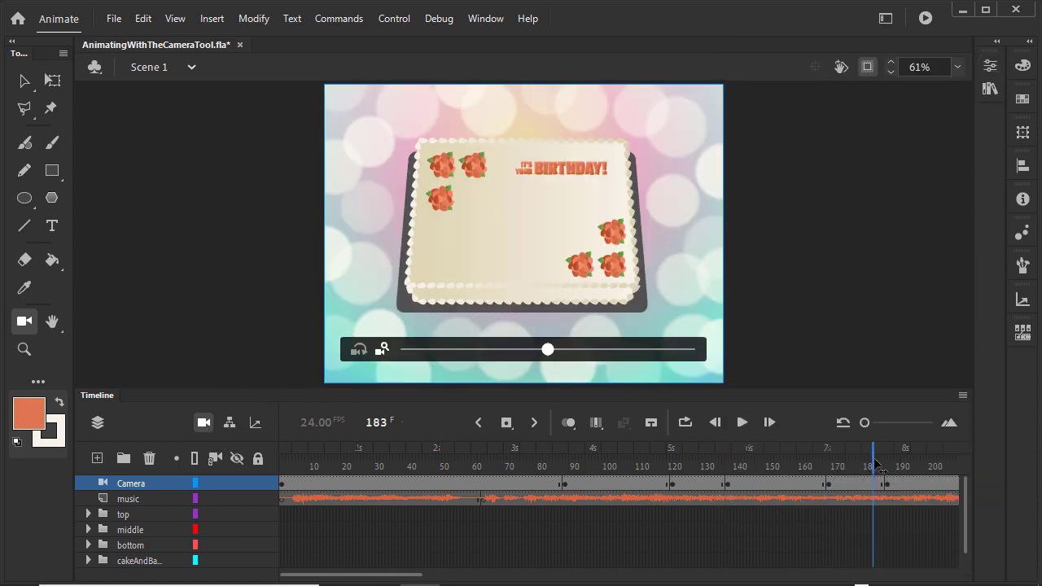
{"action": "left_click", "coordinate": [883, 466]}
{"action": "left_click", "coordinate": [989, 66]}
{"action": "left_click", "coordinate": [757, 258]}
{"action": "type", "text": "400"}
{"action": "key", "text": "Return"}
{"action": "left_click_drag", "start_coordinate": [661, 162], "coordinate": [633, 137]}
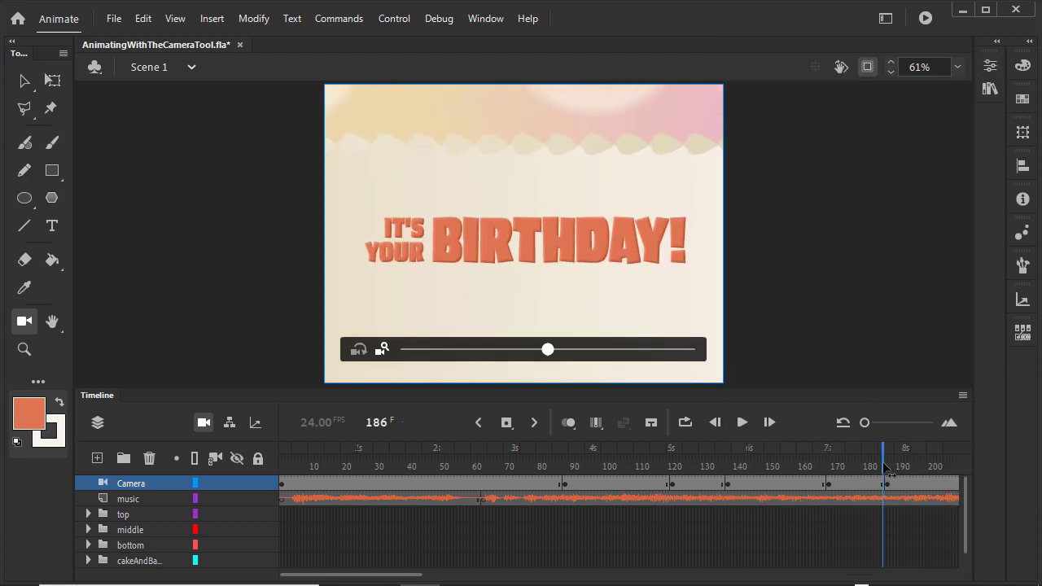
{"action": "left_click_drag", "start_coordinate": [887, 466], "coordinate": [974, 466]}
Widen the timeline frame spacing and create a motion tween on the Camera layer's closing frames.
{"action": "left_click", "coordinate": [869, 422]}
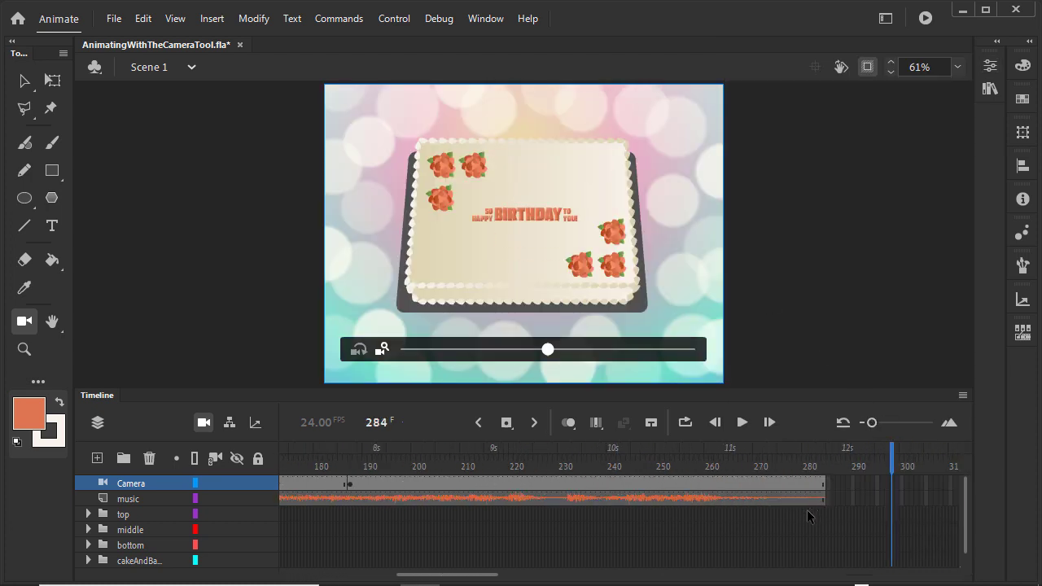
{"action": "right_click", "coordinate": [609, 485]}
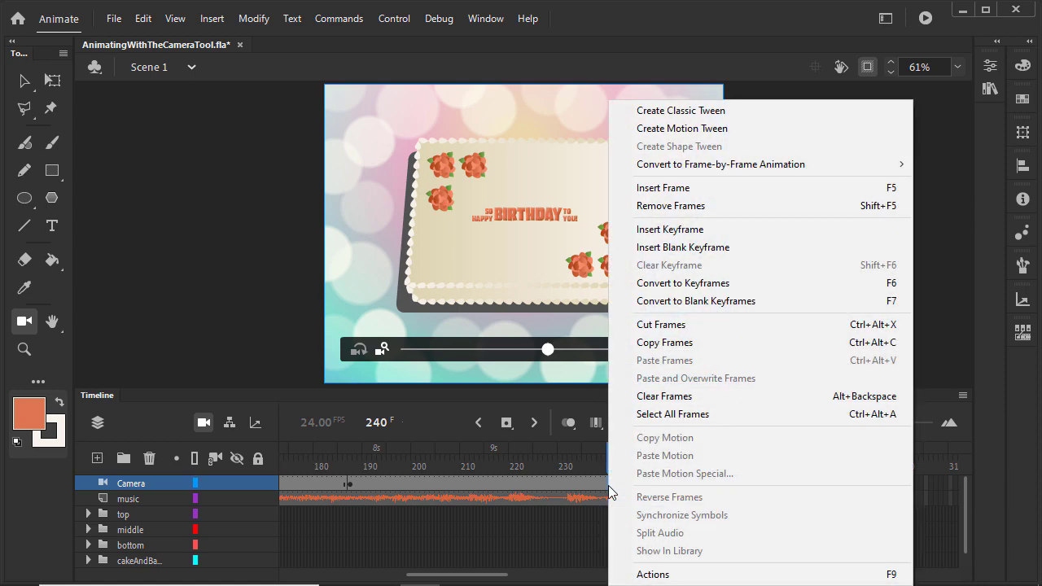
{"action": "left_click", "coordinate": [793, 131]}
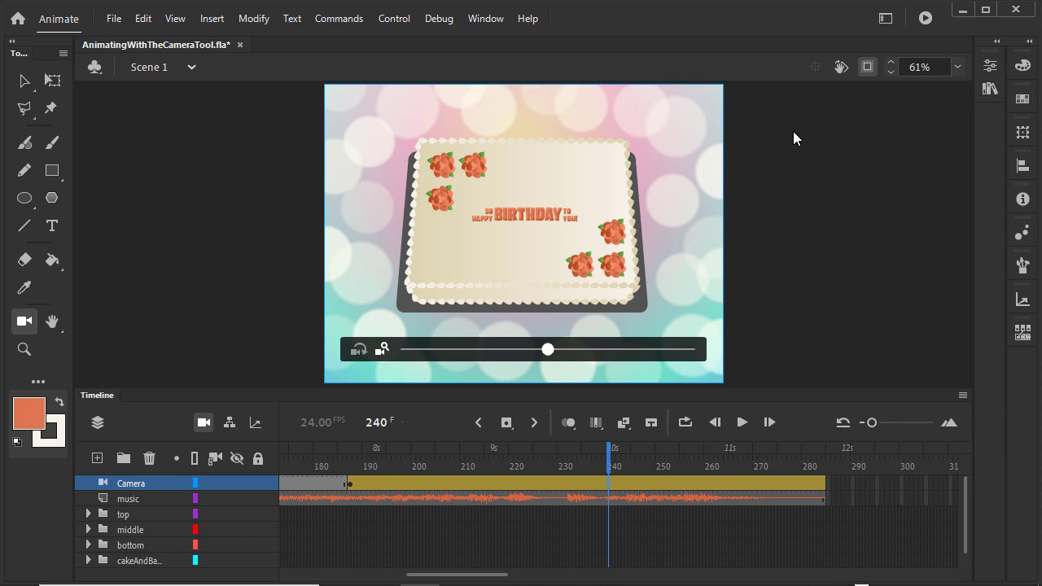
Insert a keyframe for all camera properties at frame 284.
{"action": "left_click_drag", "start_coordinate": [789, 467], "coordinate": [823, 466]}
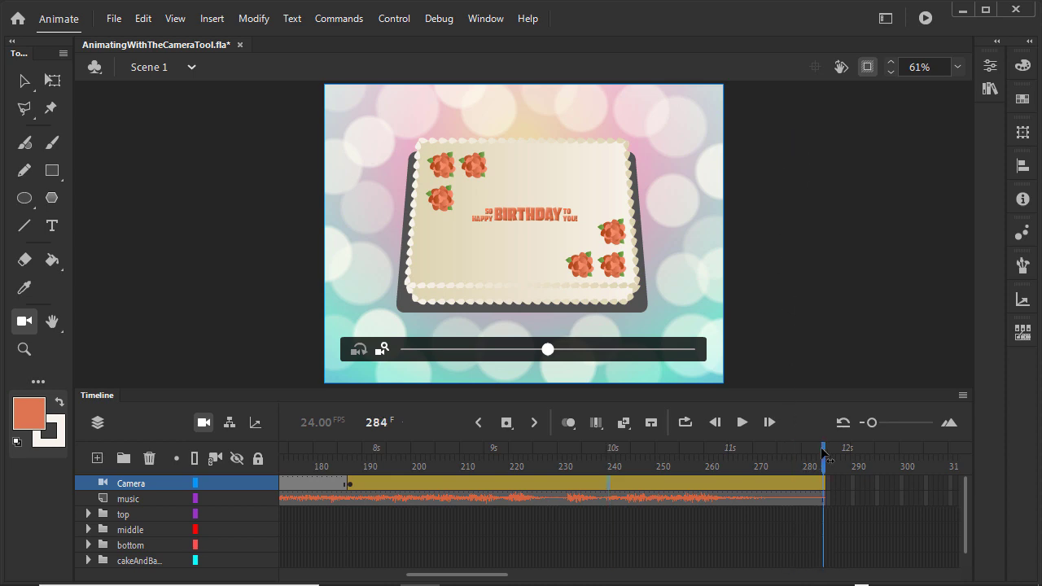
{"action": "right_click", "coordinate": [824, 490]}
{"action": "mouse_move", "coordinate": [825, 232]}
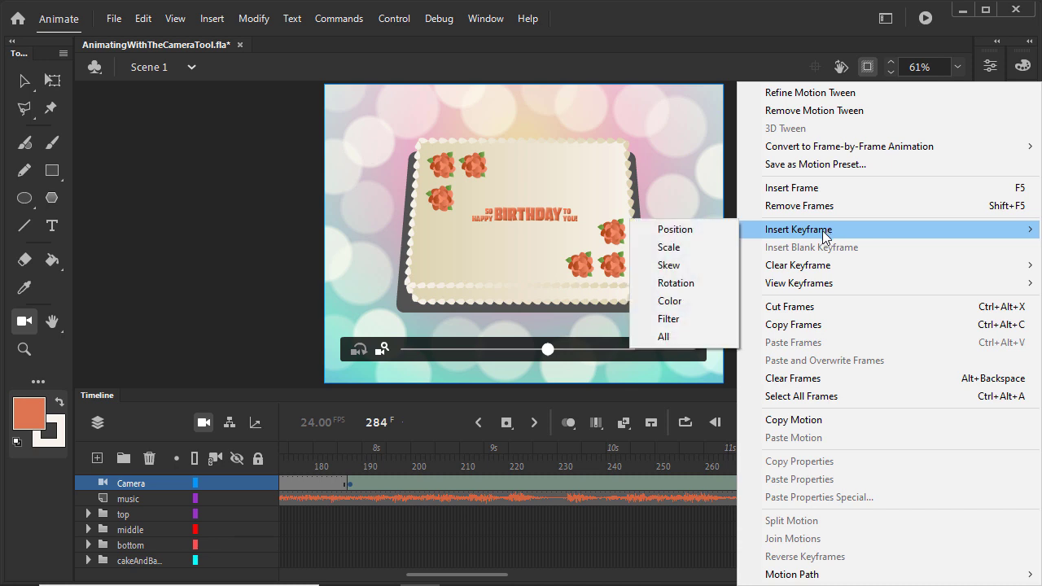
{"action": "left_click", "coordinate": [694, 337]}
Mid-tween, zoom and pan the camera onto SO HAPPY BIRTHDAY TO YOU!, then preview the move.
{"action": "left_click_drag", "start_coordinate": [692, 449], "coordinate": [544, 473]}
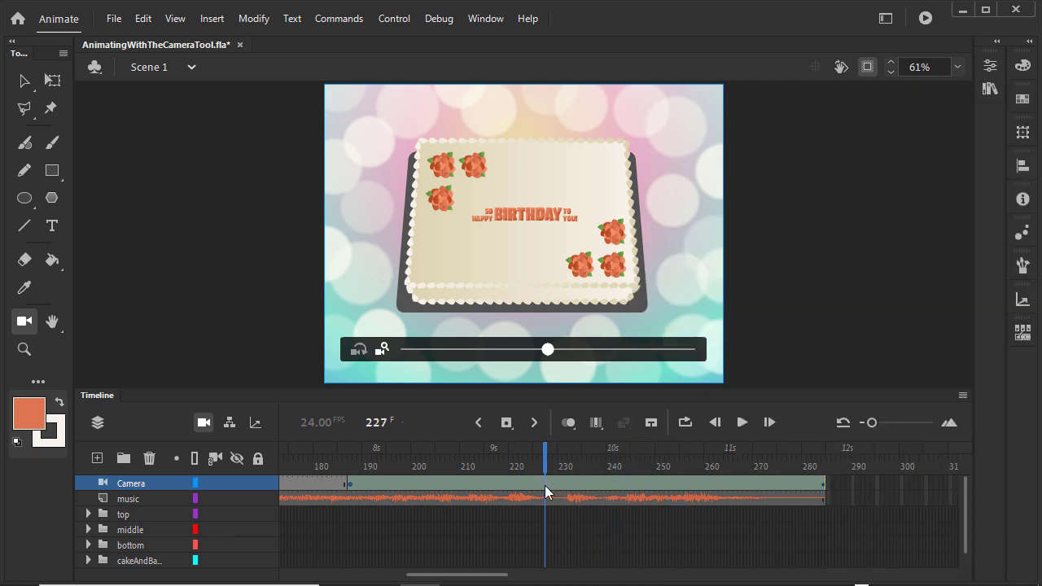
{"action": "left_click_drag", "start_coordinate": [548, 350], "coordinate": [679, 363]}
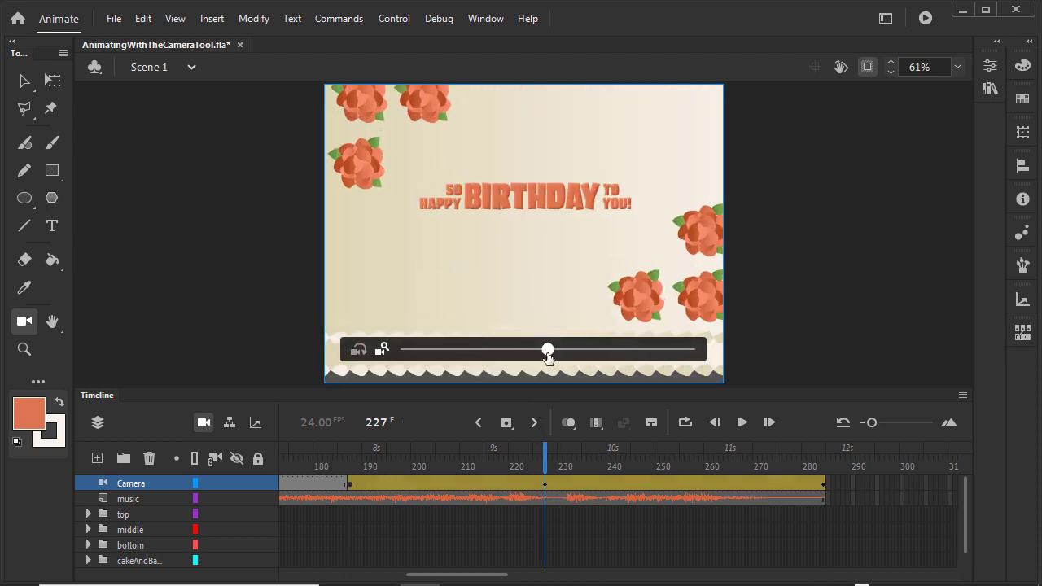
{"action": "left_click_drag", "start_coordinate": [548, 352], "coordinate": [646, 354]}
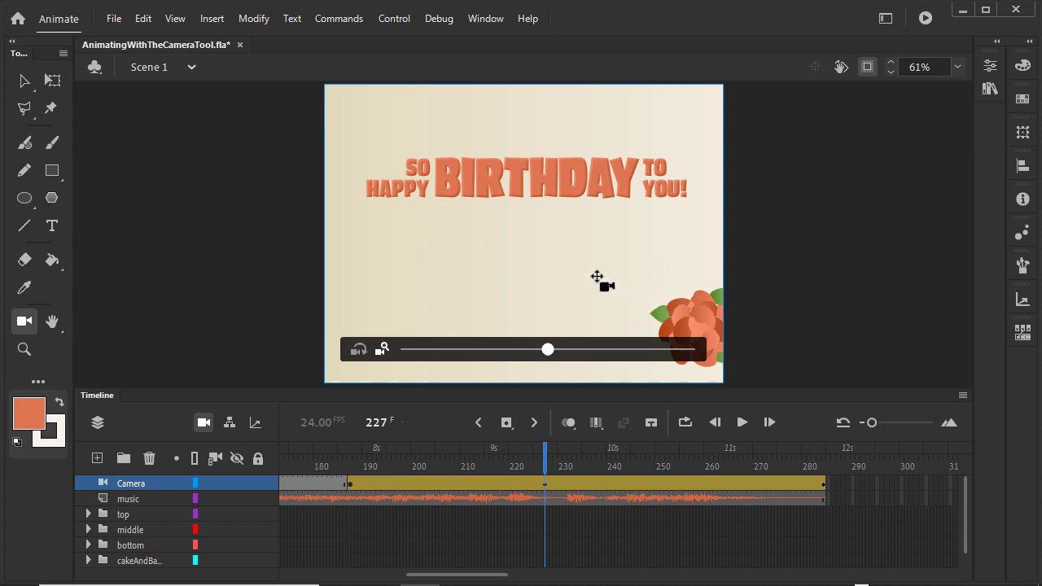
{"action": "left_click_drag", "start_coordinate": [600, 279], "coordinate": [598, 213]}
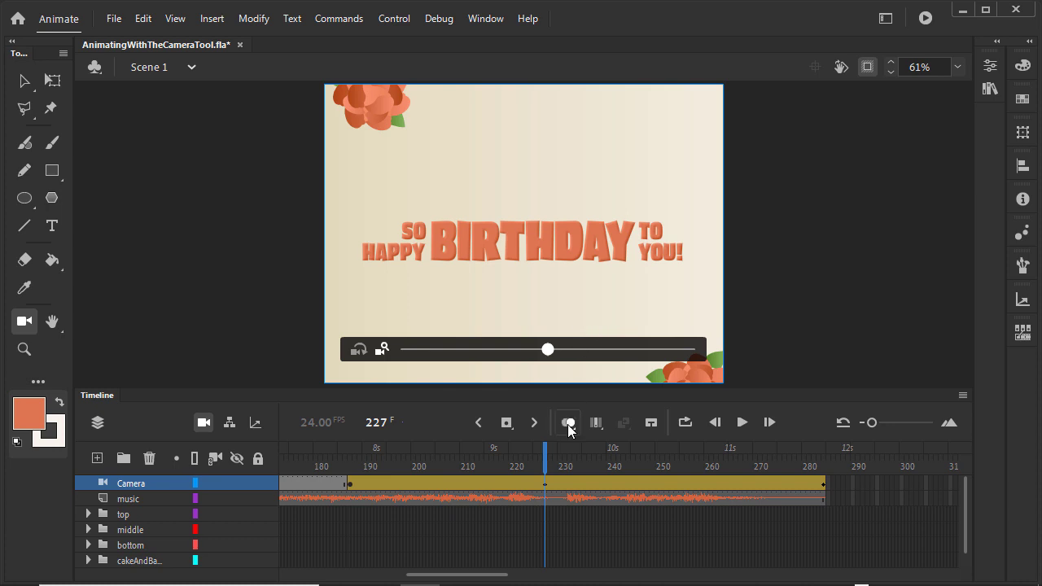
{"action": "left_click", "coordinate": [347, 480]}
{"action": "left_click", "coordinate": [348, 482]}
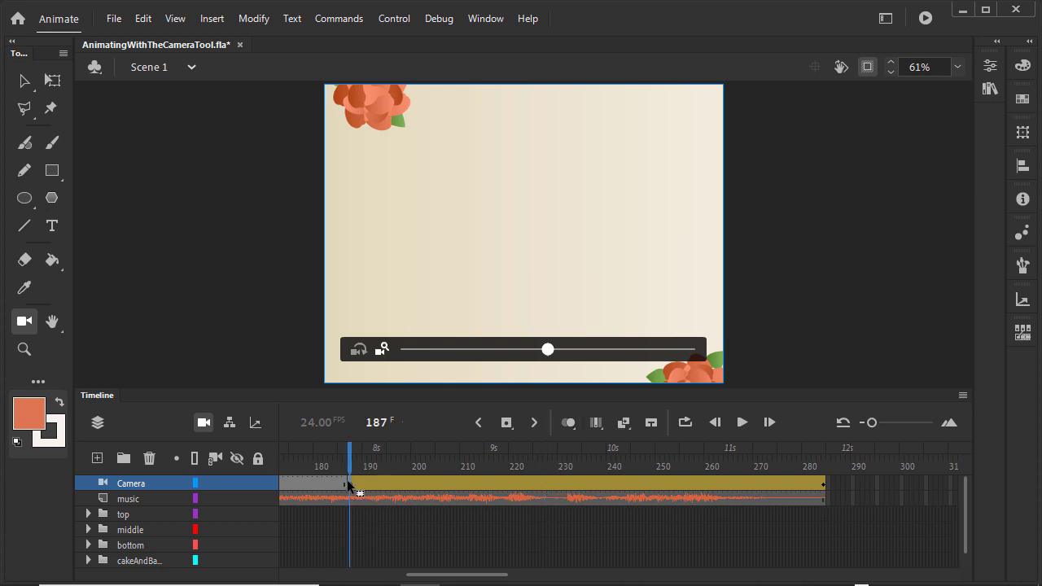
{"action": "left_click_drag", "start_coordinate": [351, 474], "coordinate": [789, 474]}
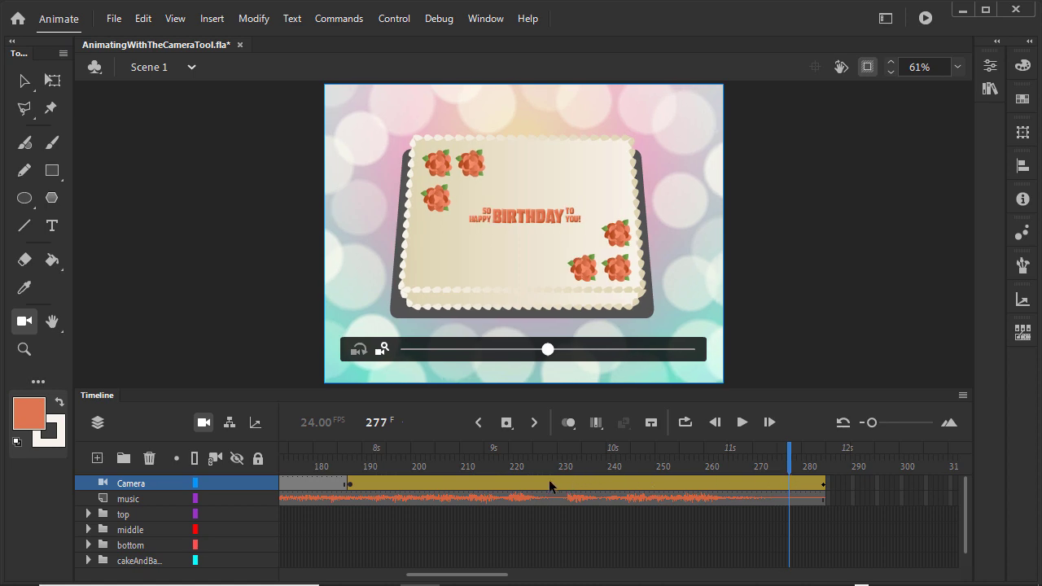
In the Camera tween's Motion Editor, apply a Simple Medium ease to the scale.
{"action": "double_click", "coordinate": [549, 479]}
{"action": "left_click_drag", "start_coordinate": [530, 389], "coordinate": [528, 293]}
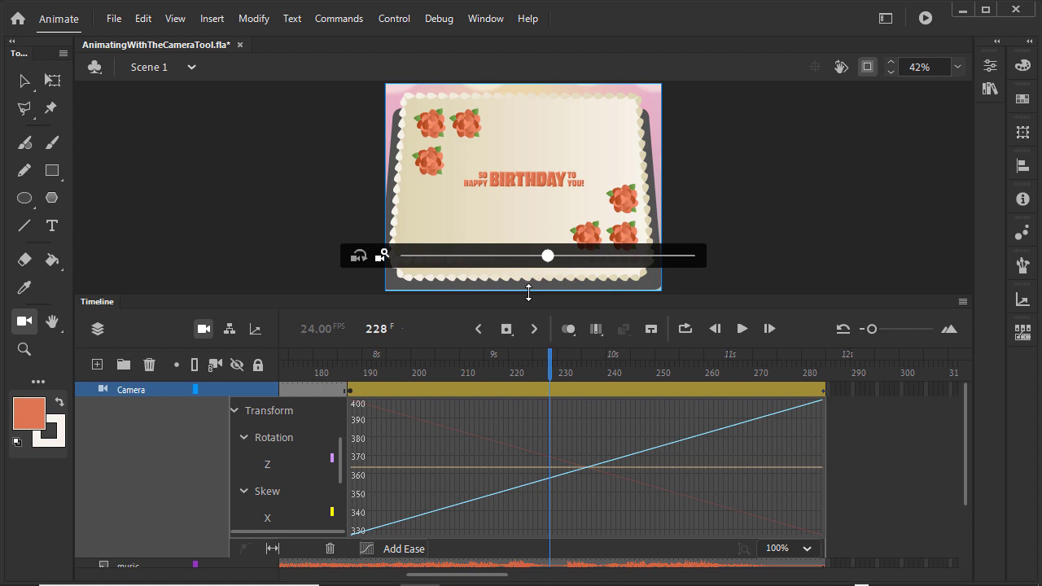
{"action": "scroll", "coordinate": [307, 447], "scroll_direction": "down", "scroll_amount": 3}
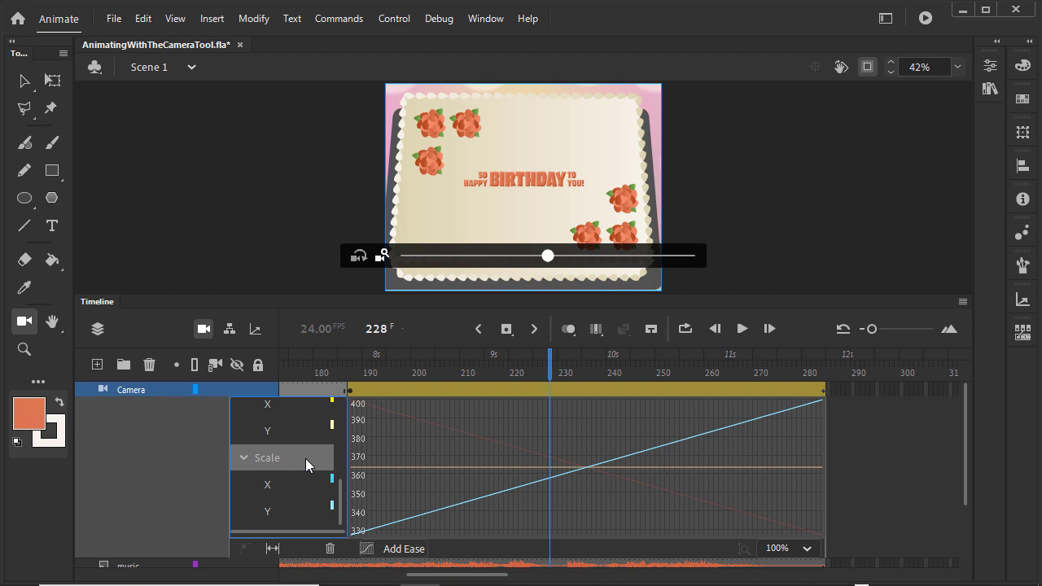
{"action": "left_click", "coordinate": [401, 550]}
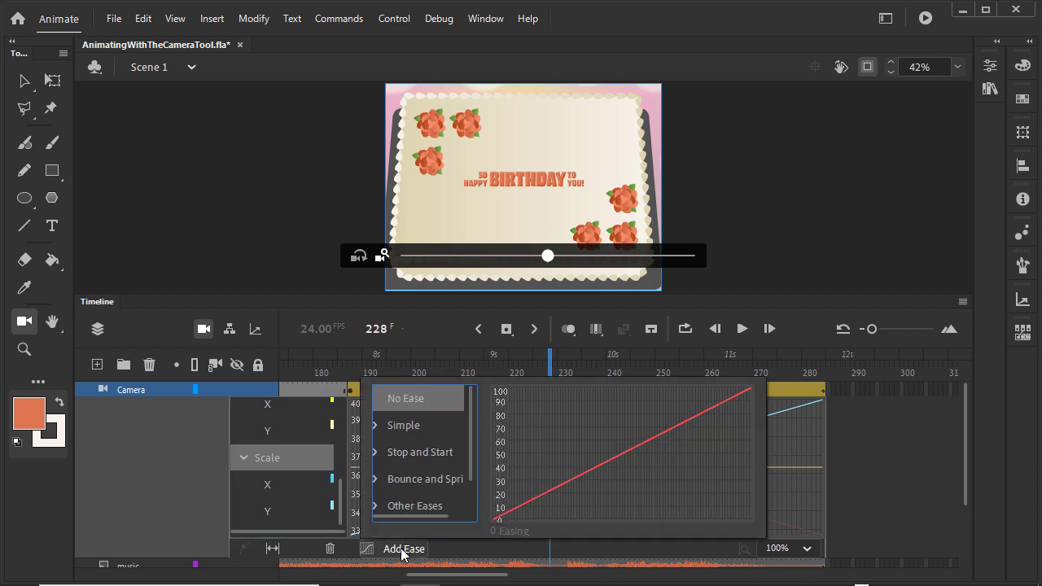
{"action": "left_click", "coordinate": [377, 426]}
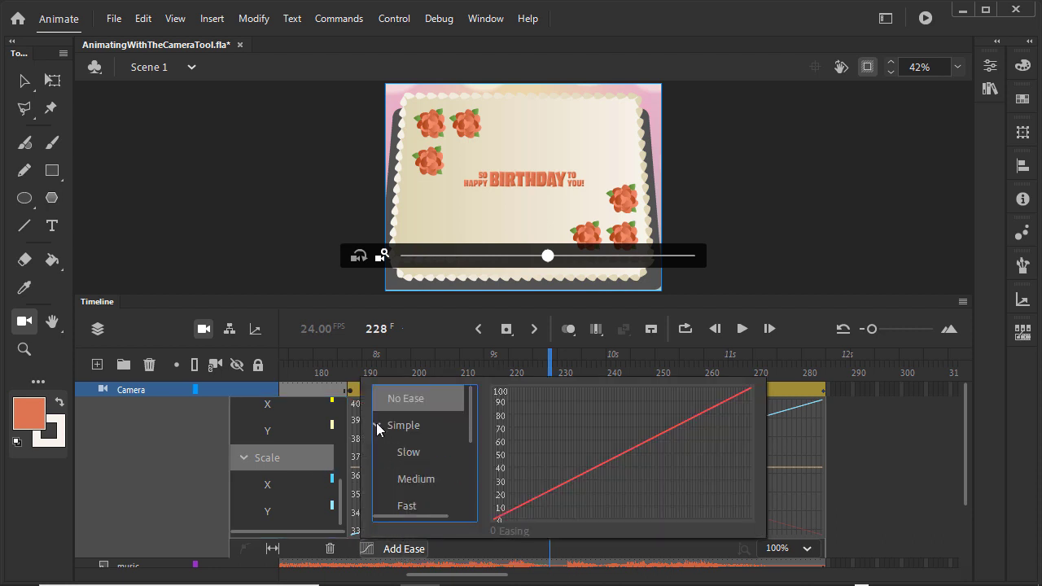
{"action": "left_click", "coordinate": [417, 479]}
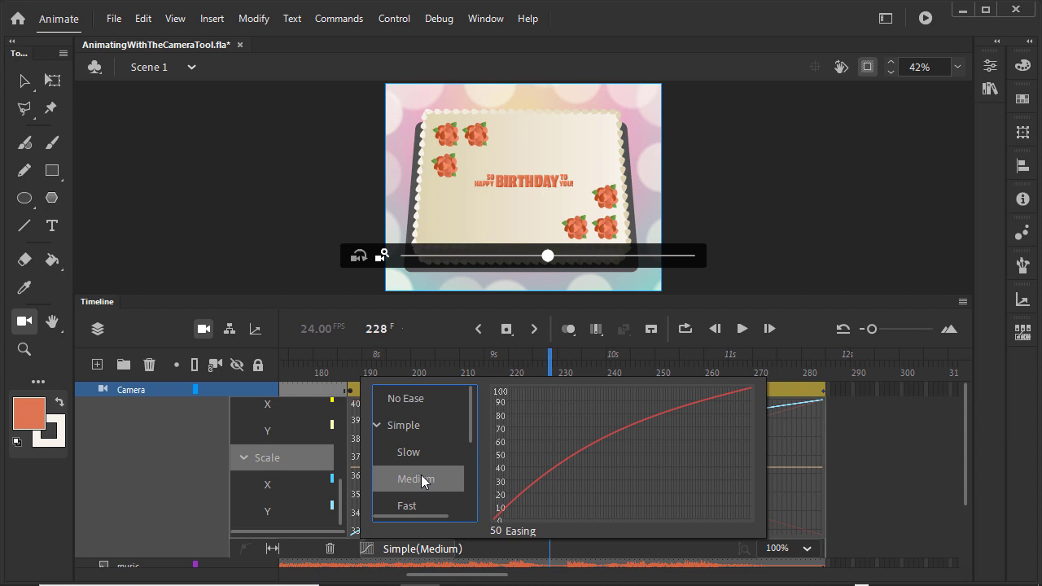
Close the Motion Editor, shrink the timeline, and play the animation from frame 1.
{"action": "left_click", "coordinate": [775, 392]}
{"action": "left_click_drag", "start_coordinate": [704, 306], "coordinate": [733, 405]}
{"action": "left_click_drag", "start_coordinate": [867, 436], "coordinate": [863, 438]}
{"action": "scroll", "coordinate": [383, 484], "scroll_direction": "left", "scroll_amount": 5}
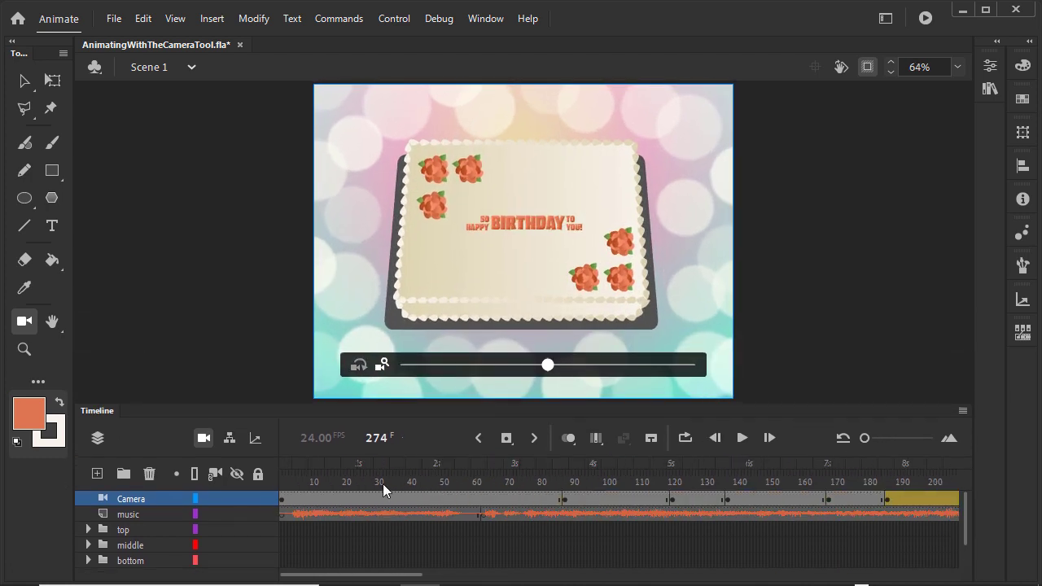
{"action": "left_click", "coordinate": [280, 489]}
{"action": "key", "text": "Return"}
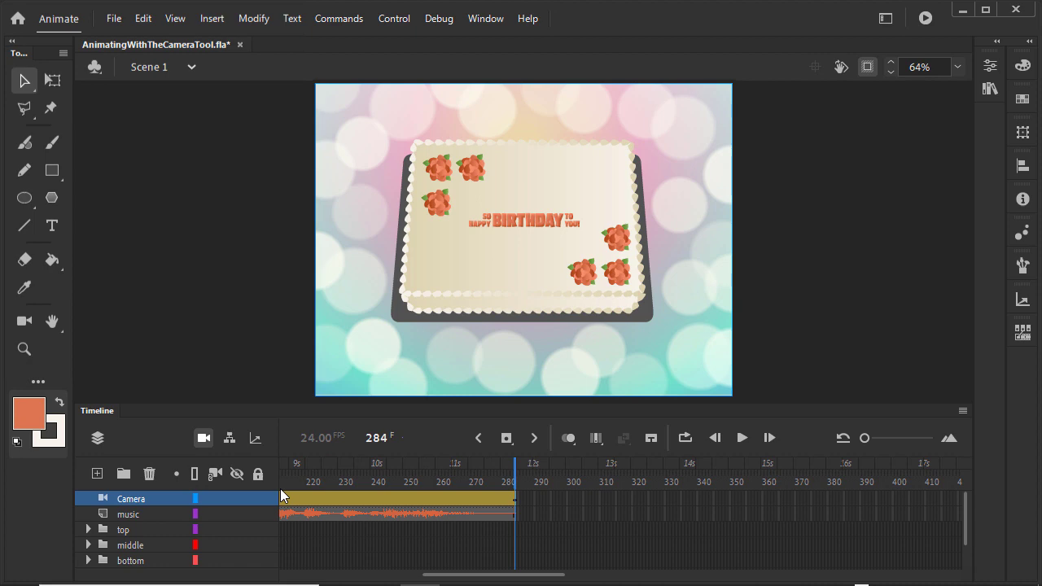
Open the Export Media dialog via File > Export > Export Video/Media.
{"action": "left_click", "coordinate": [114, 18]}
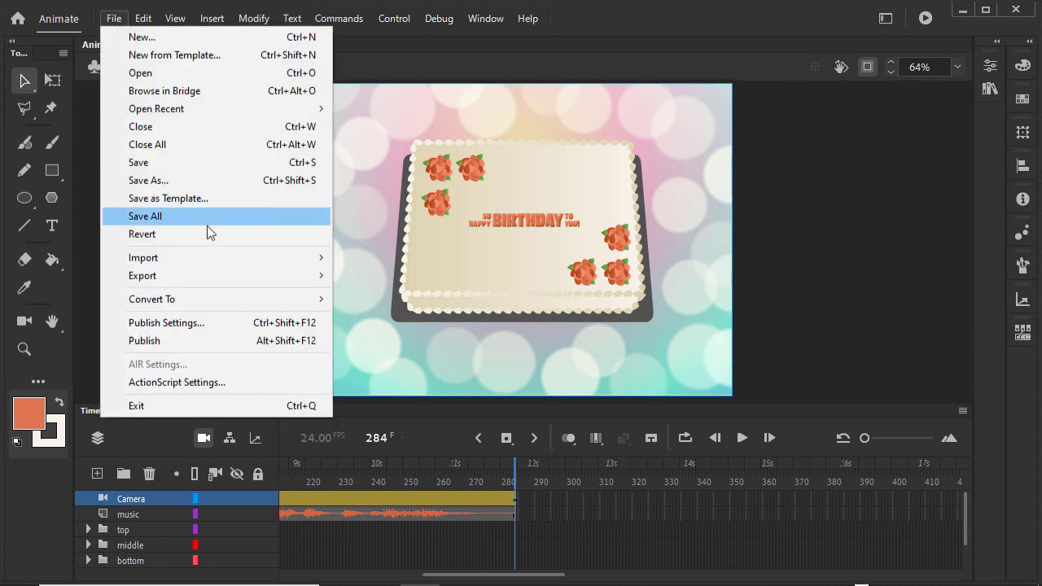
{"action": "mouse_move", "coordinate": [219, 277]}
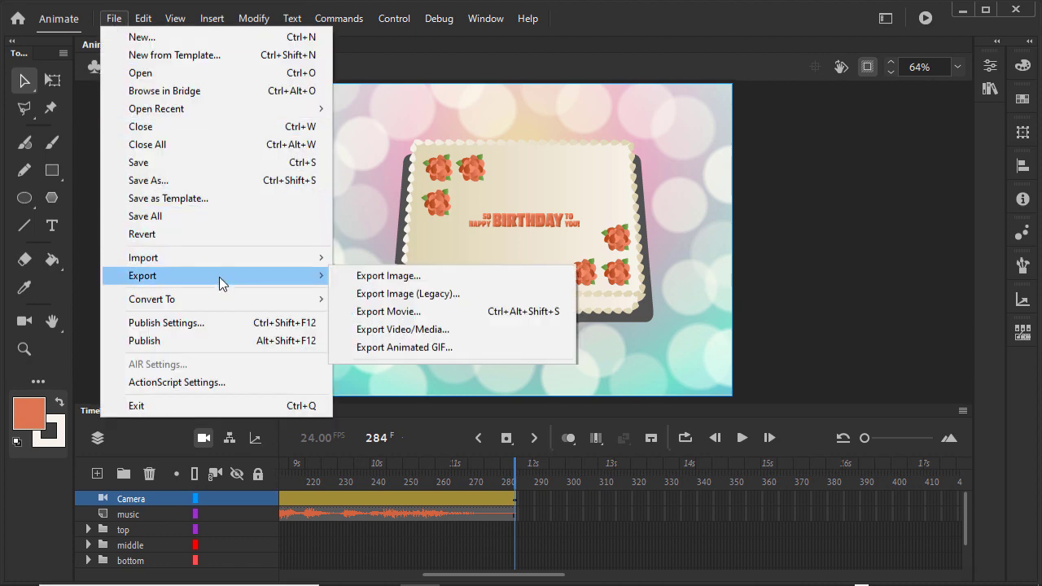
{"action": "left_click", "coordinate": [470, 331]}
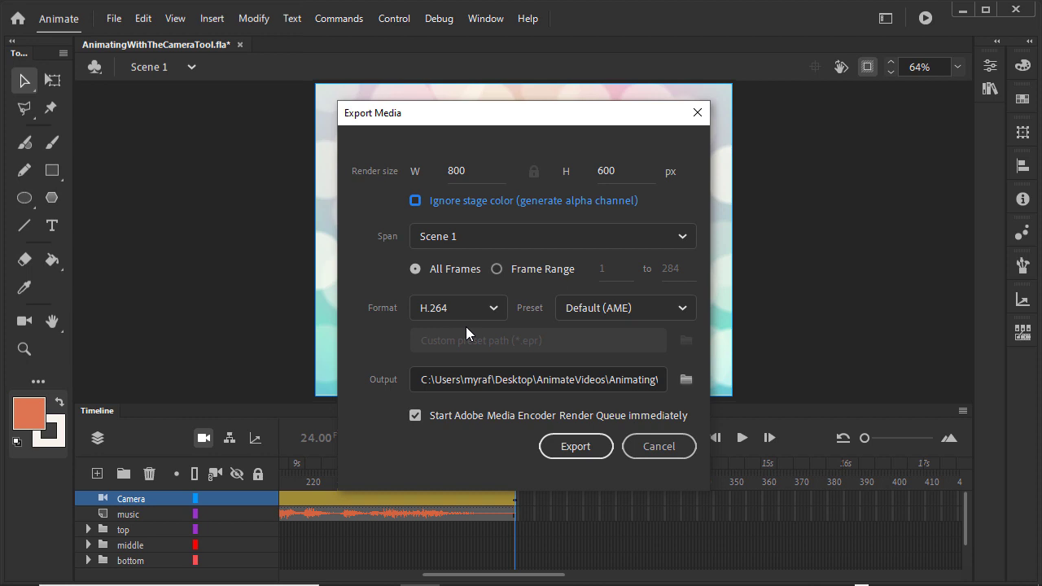
Start the H.264 export of Scene 1 from the Export Media dialog.
{"action": "left_click", "coordinate": [600, 446]}
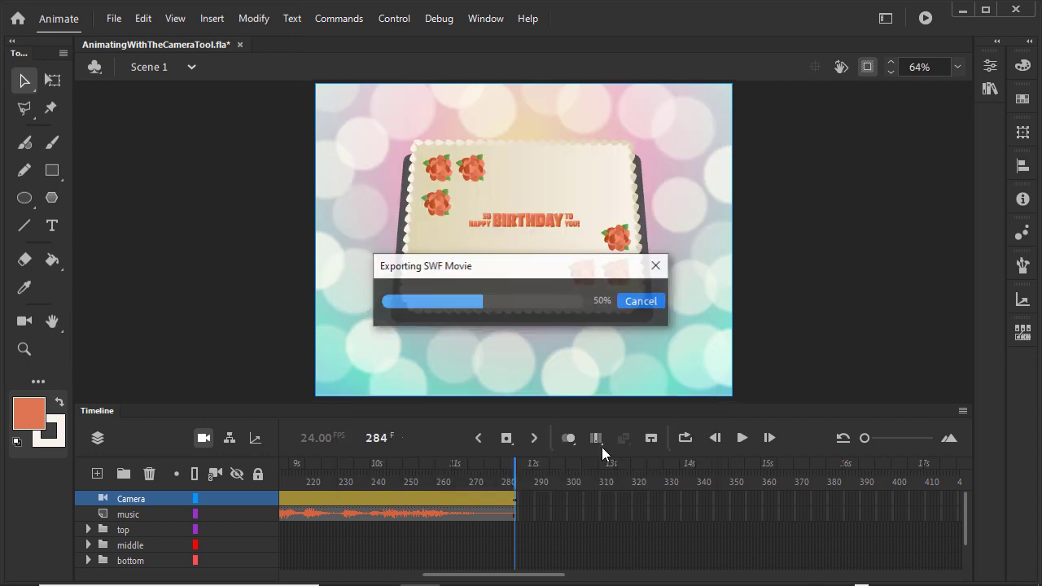